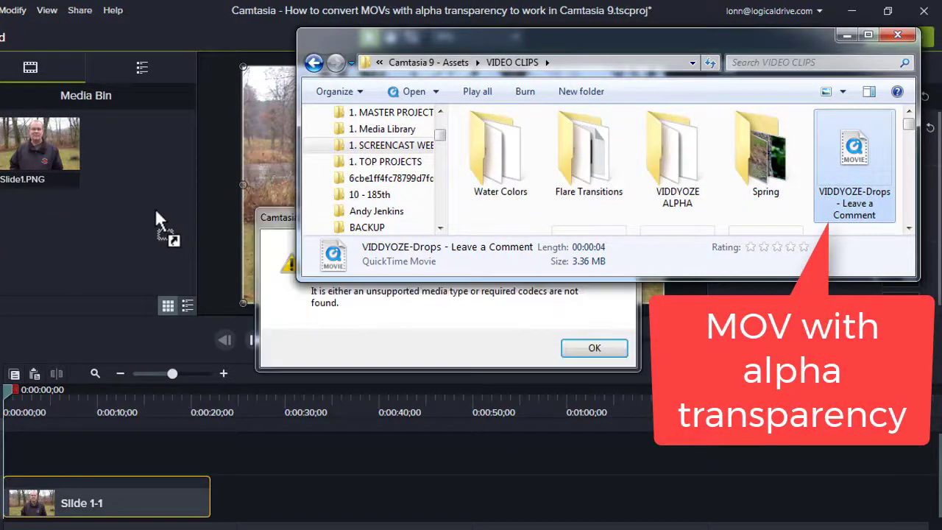
Step: Dismiss the codec error, put the VIDDYOZE ALPHA Leave a Comment MOV on the timeline, and play it
click(267, 218)
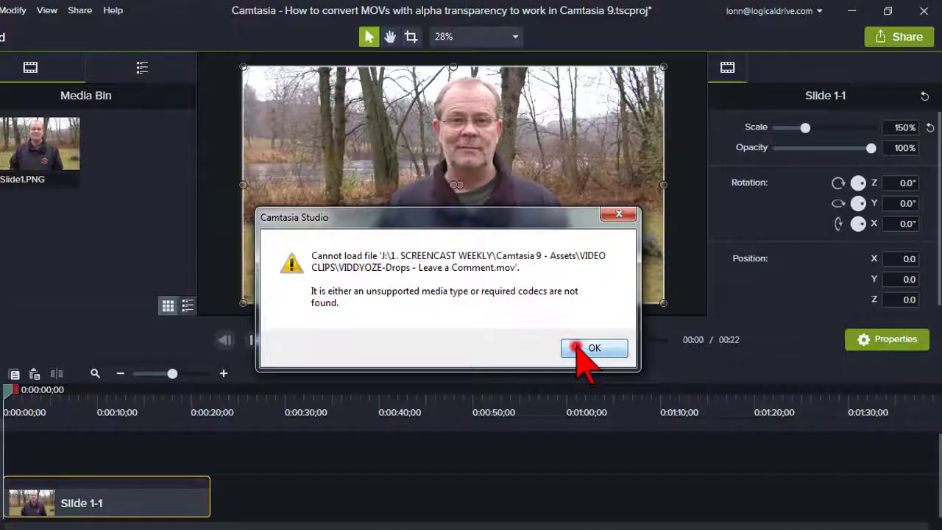
click(722, 434)
click(677, 194)
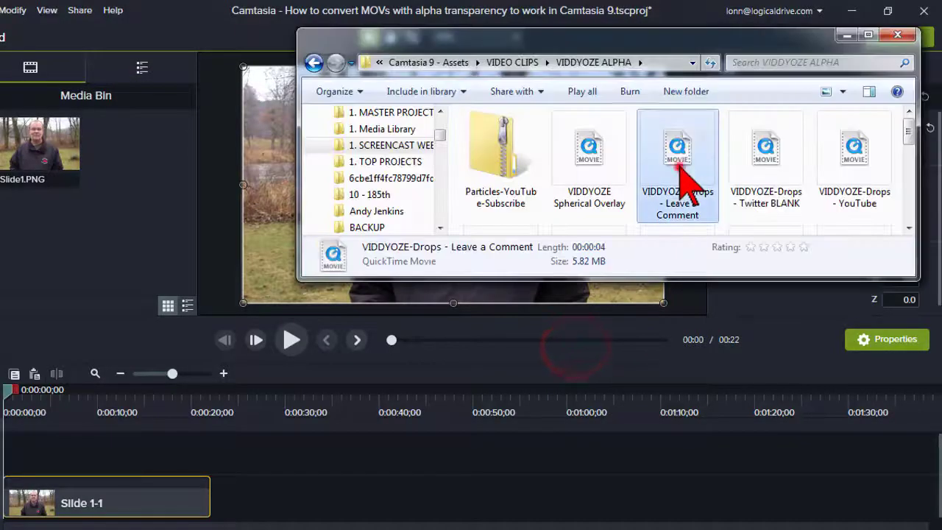
drag(677, 193, 80, 466)
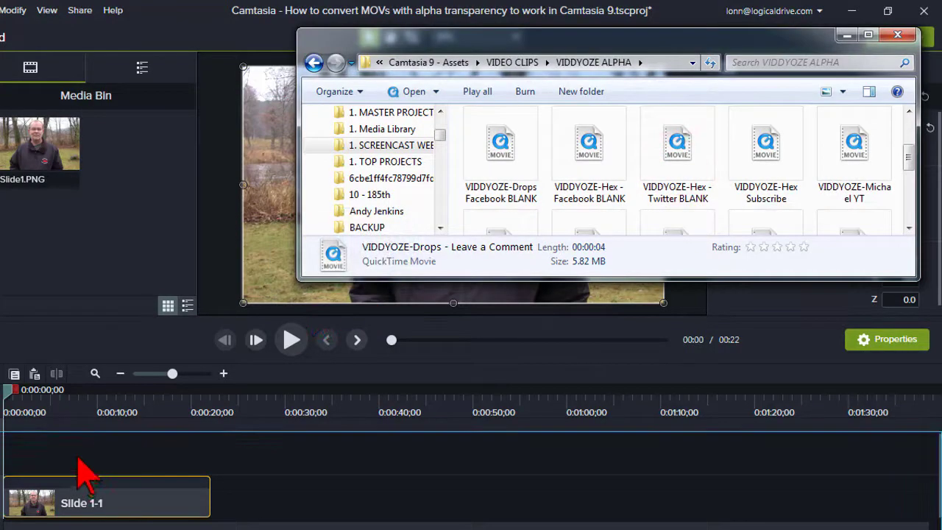
click(68, 412)
click(281, 409)
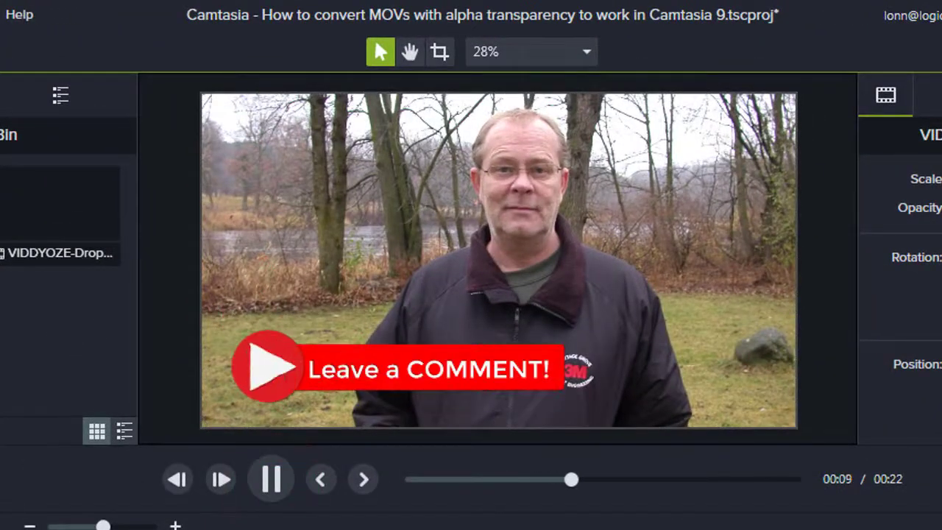
click(272, 479)
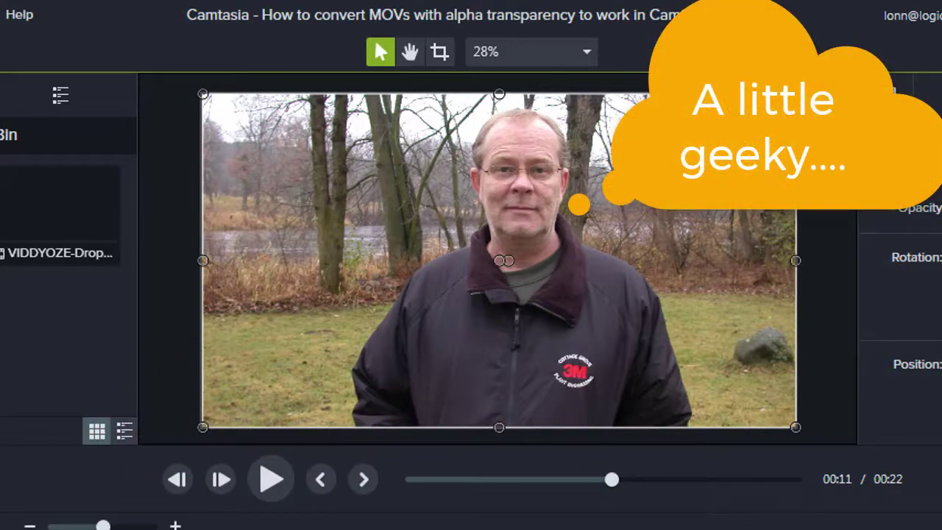
key(Escape)
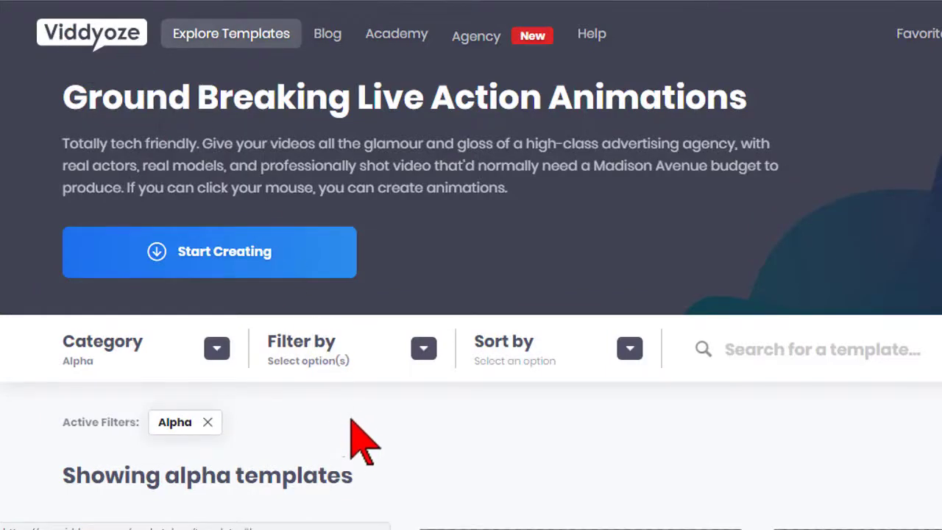
Step: Highlight the 'Showing alpha templates' heading on the Viddyoze templates page
drag(354, 475, 163, 475)
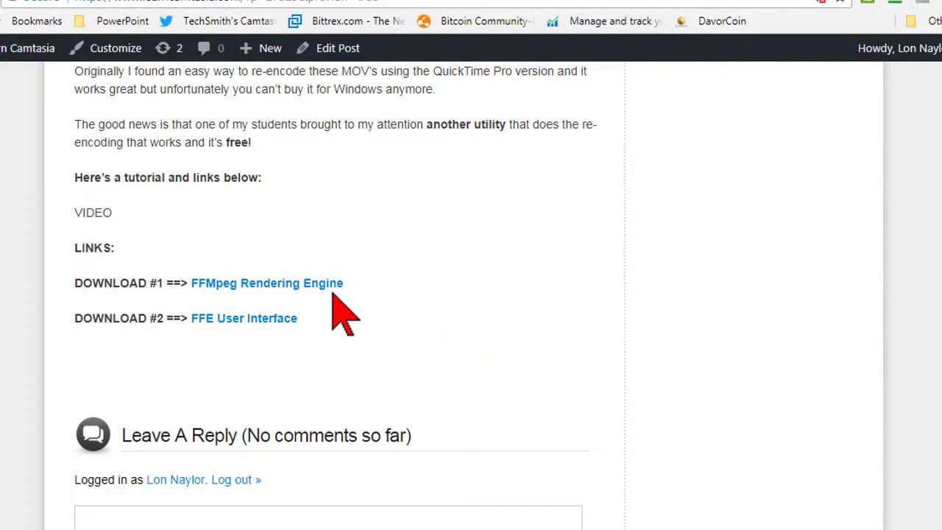
Step: Start the FFmpeg Rendering Engine download and create a new FFMpeg folder in Downloads
click(323, 284)
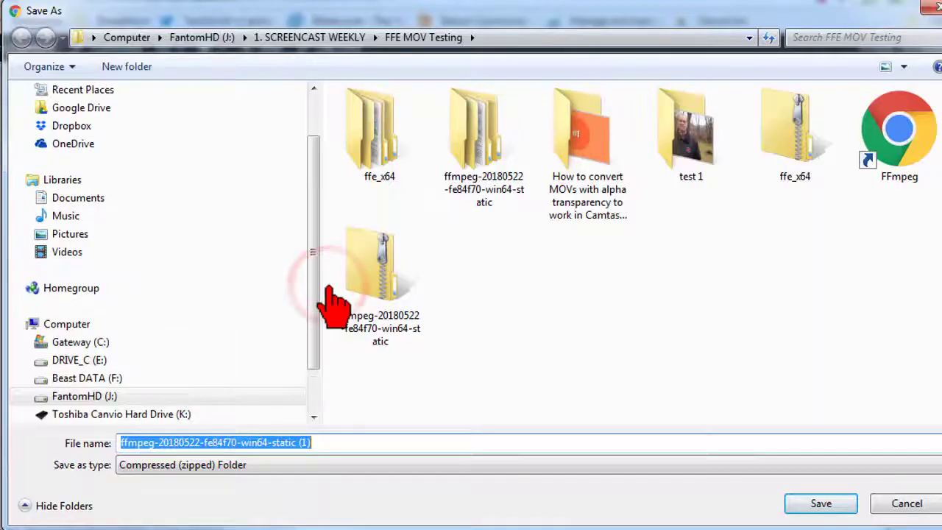
click(102, 135)
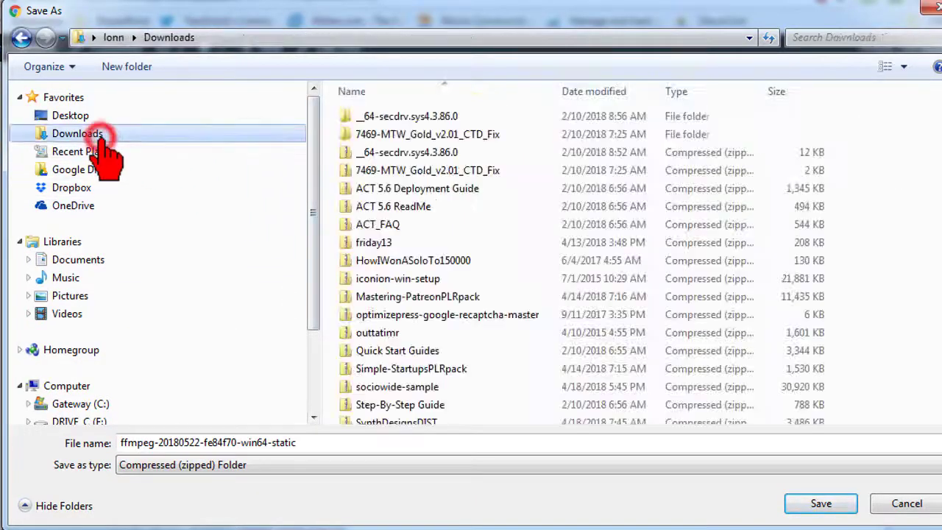
right_click(885, 339)
mouse_move(887, 296)
click(732, 298)
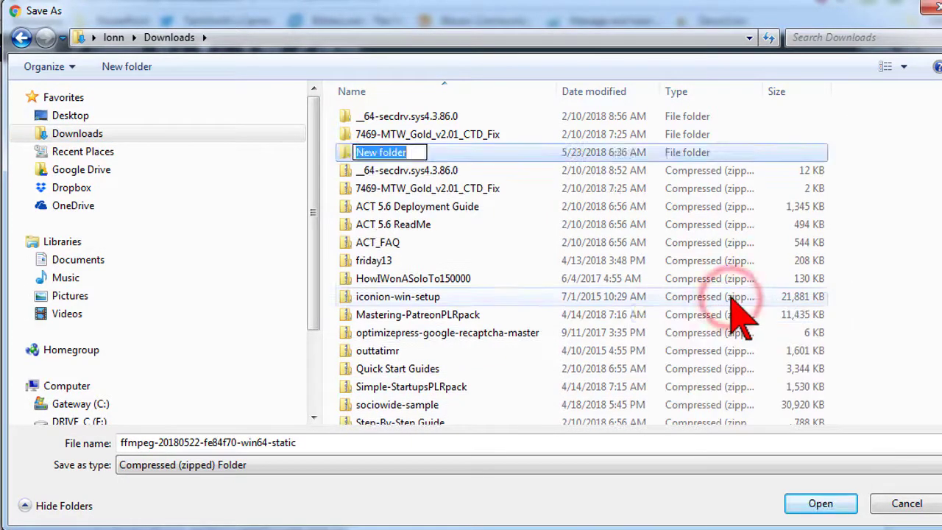
text(FFMpeg)
Step: Save the ffmpeg zip and the ffe_x64 zip into the FFMpeg folder
click(818, 508)
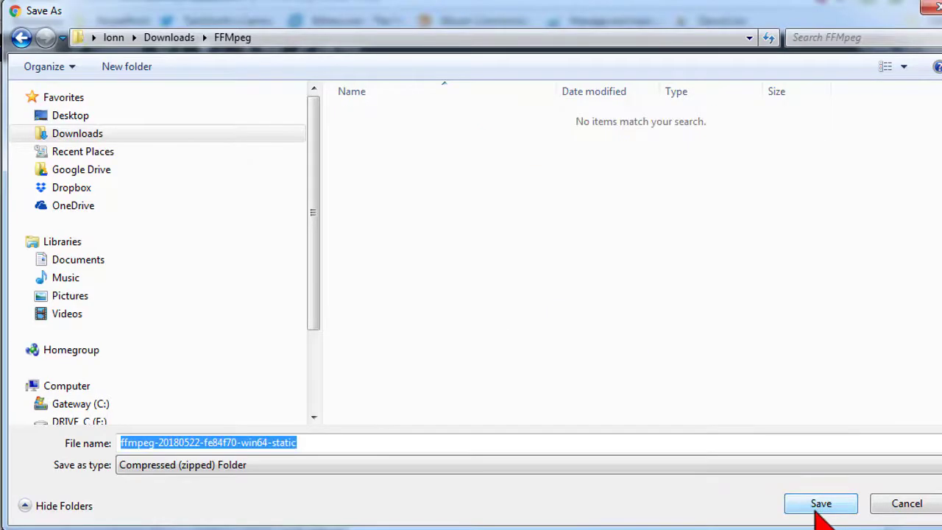
click(845, 509)
click(288, 318)
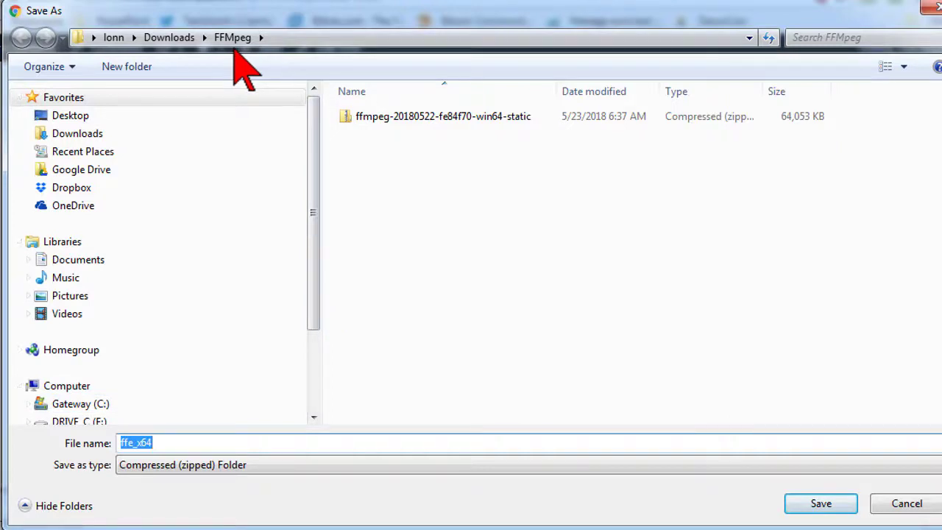
click(809, 507)
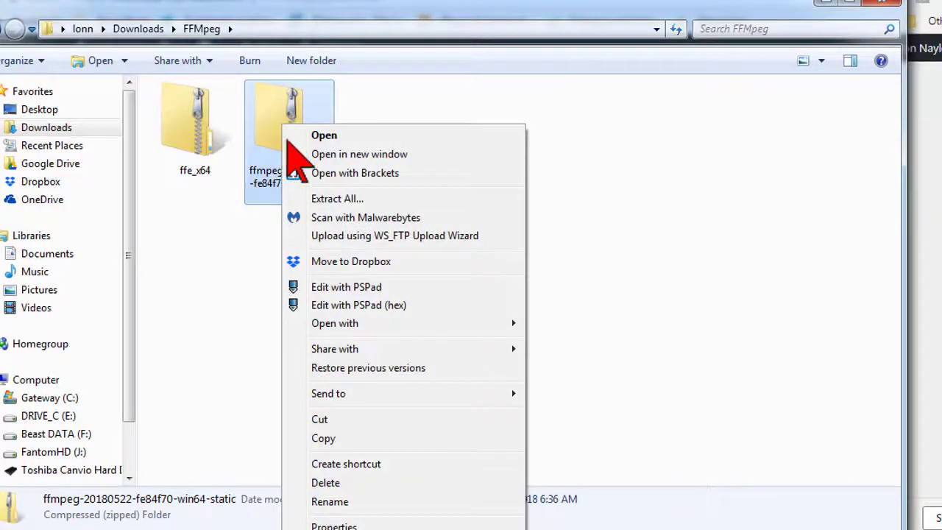
Step: Extract the ffmpeg-20180522-fe84f70-win64-static and ffe_x64 zips into their own folders
click(375, 198)
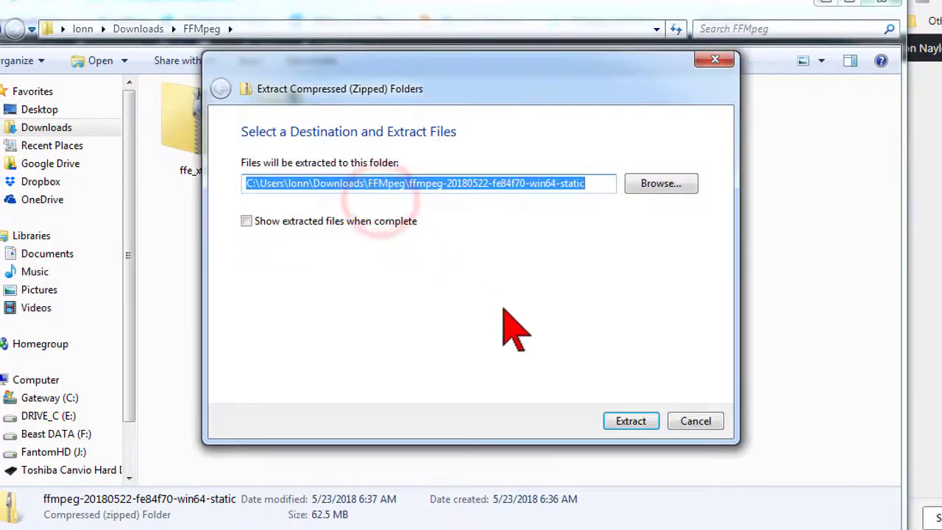
click(622, 421)
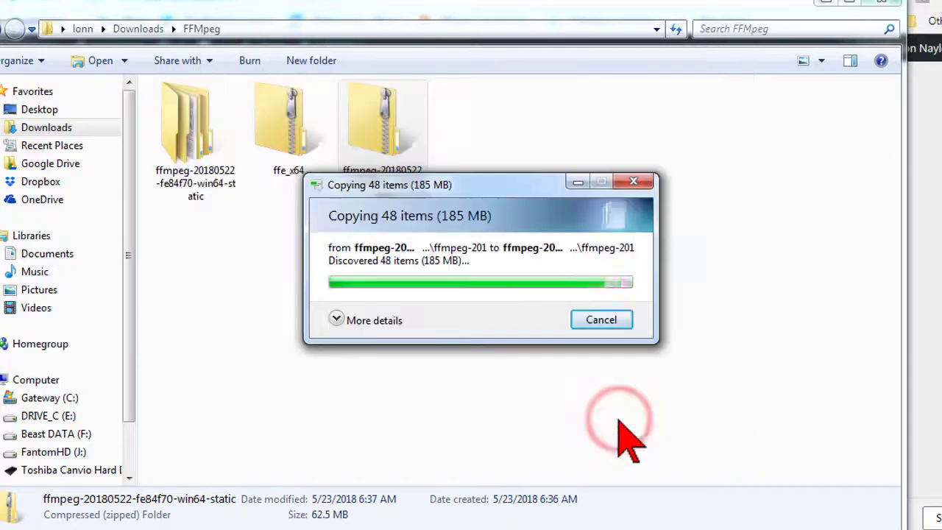
click(281, 147)
right_click(283, 126)
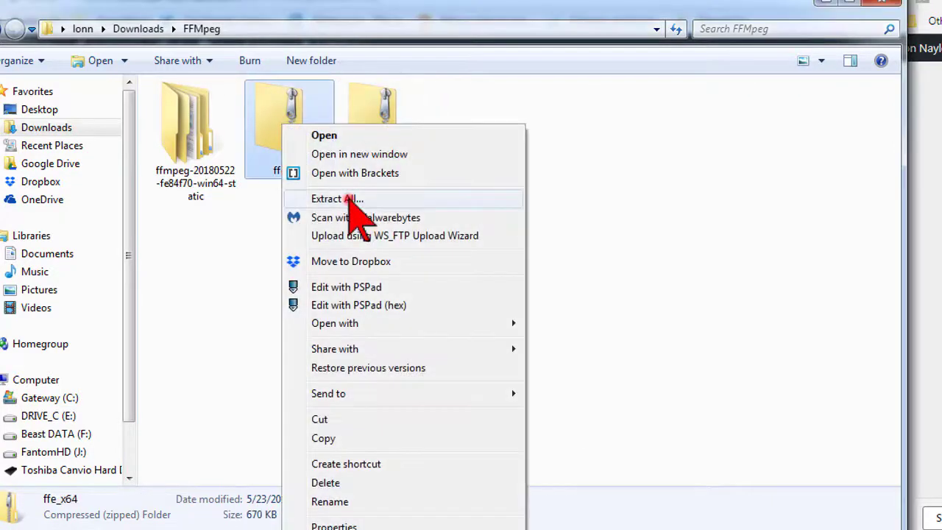
click(351, 200)
click(622, 421)
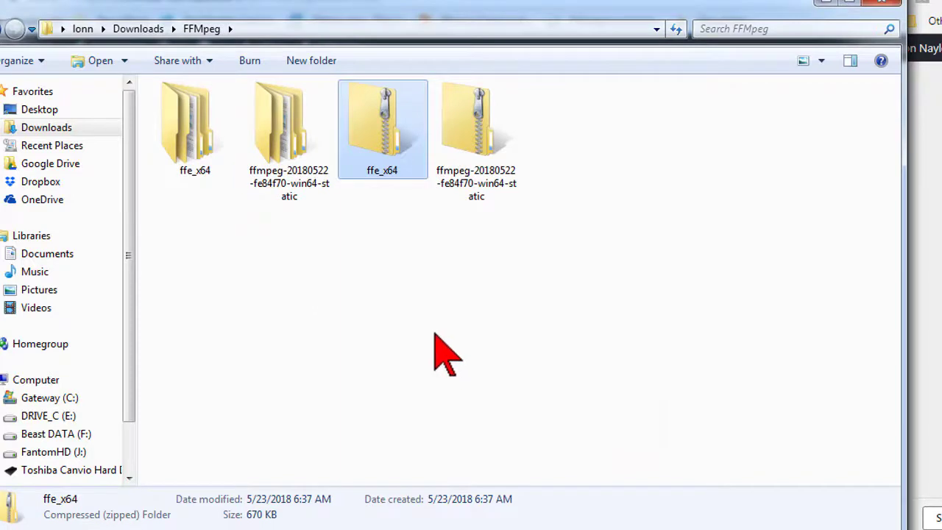
click(286, 173)
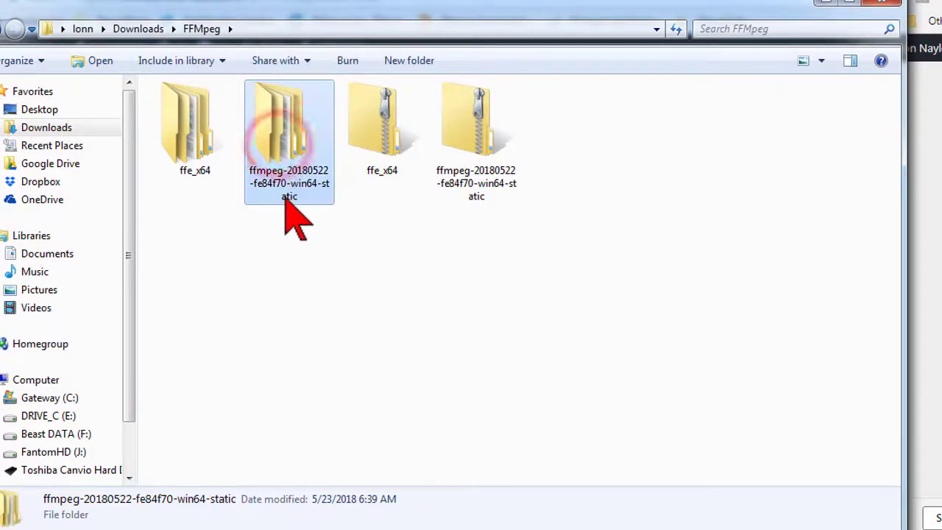
click(197, 157)
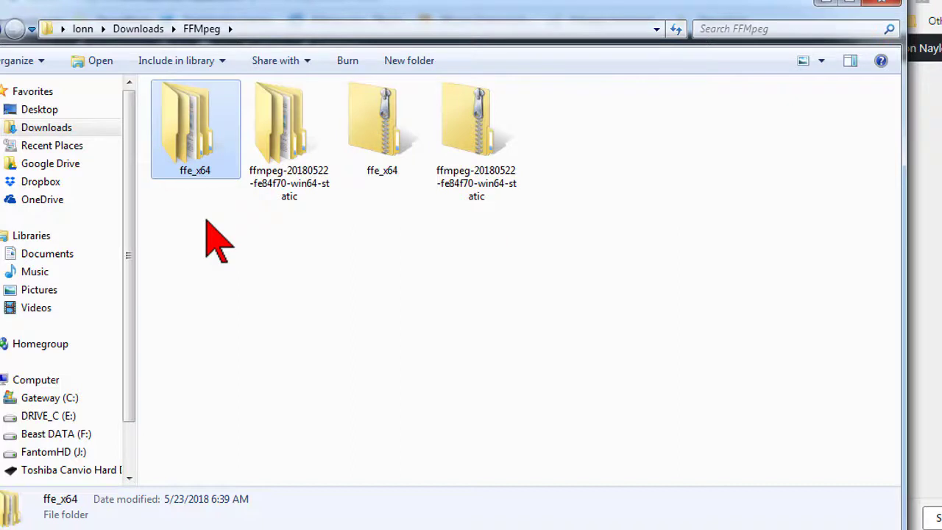
Step: Copy the ffe application from the inner ffe_x64 folder
double_click(189, 140)
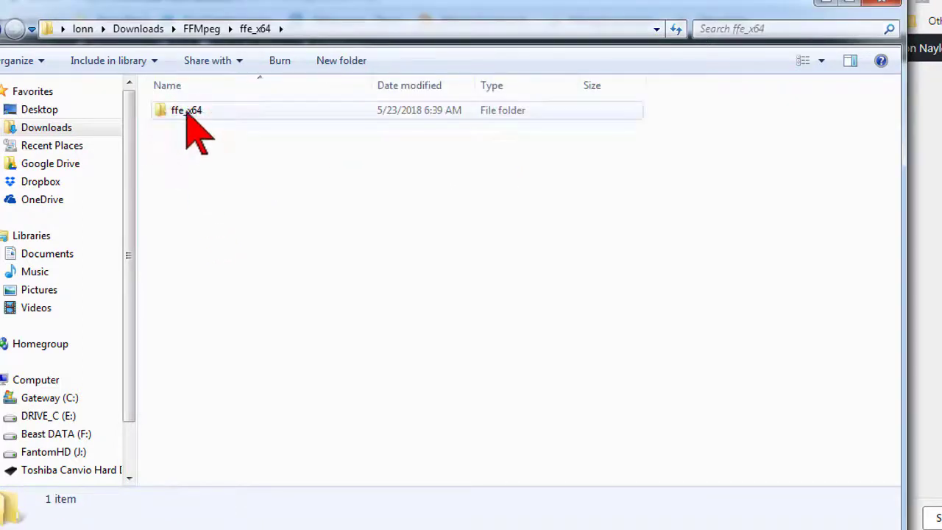
double_click(187, 114)
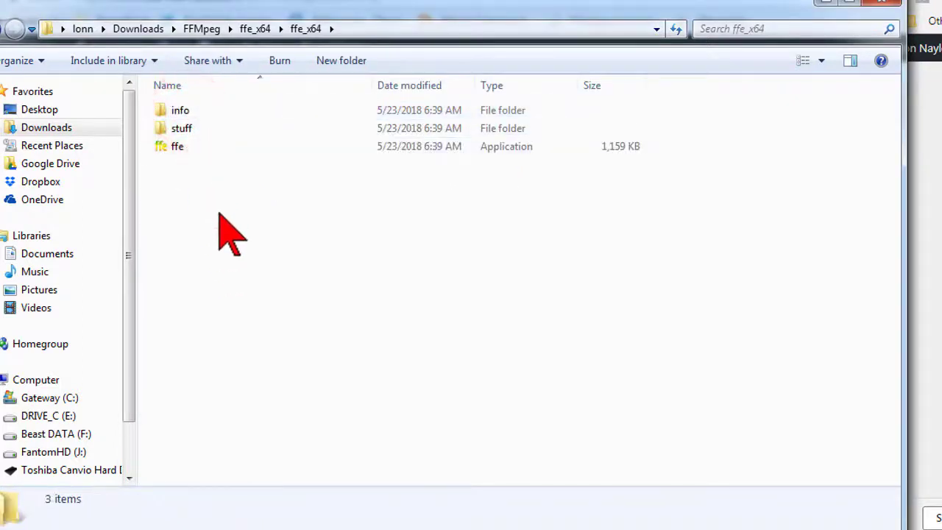
click(182, 146)
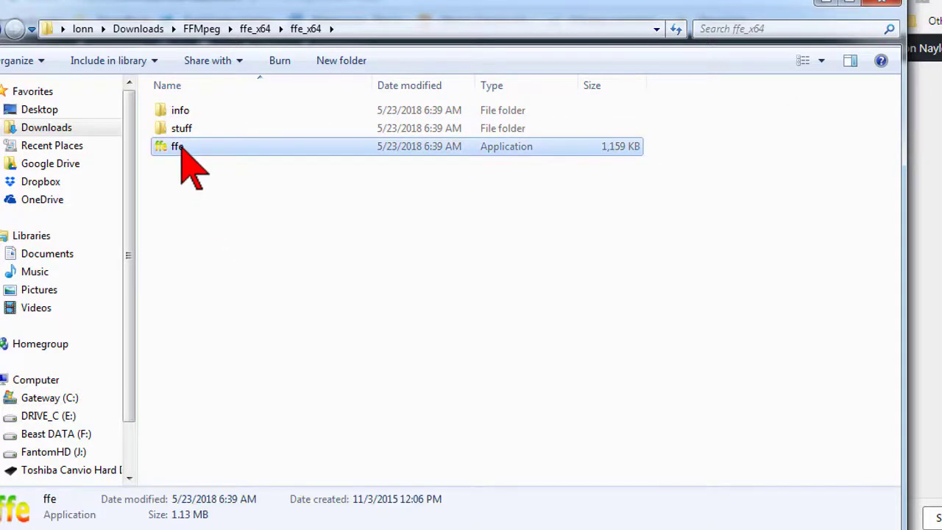
right_click(181, 146)
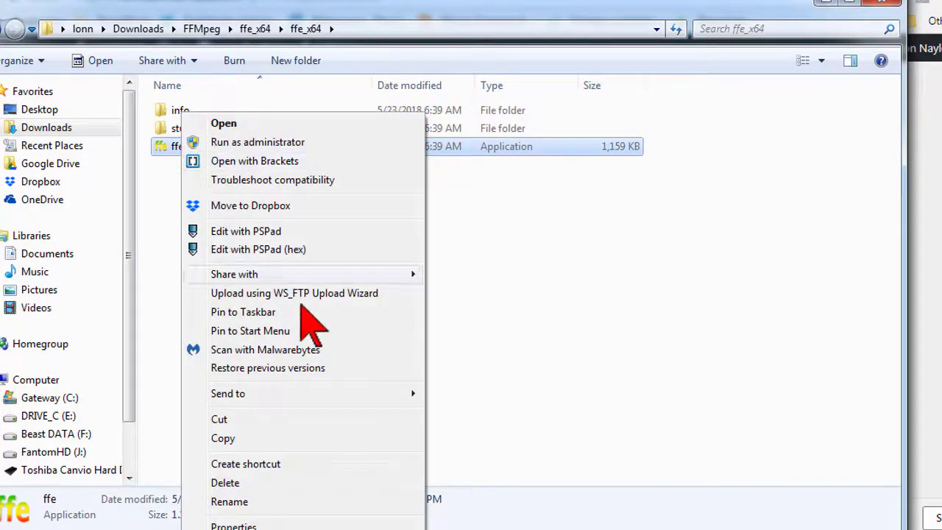
click(286, 439)
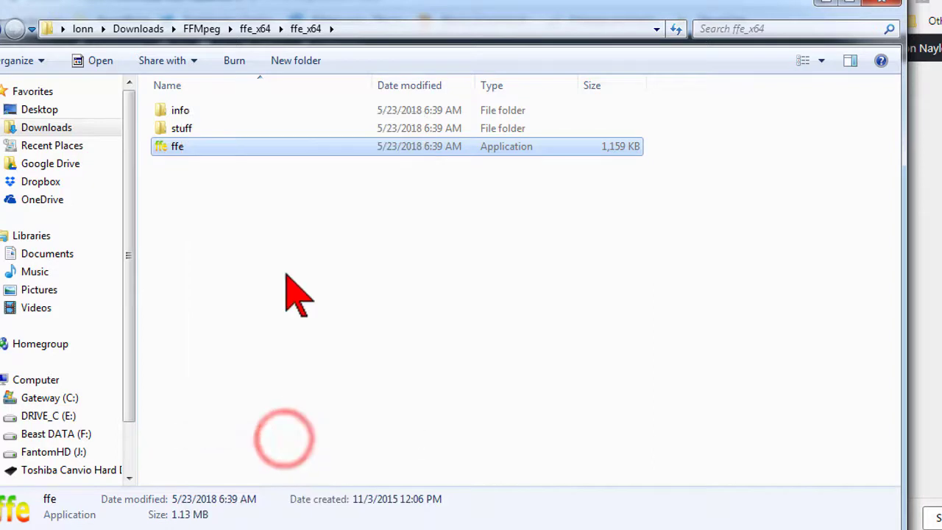
Step: Return to FFMpeg and open the inner ffmpeg-20180522-fe84f70-win64-static folder
click(203, 28)
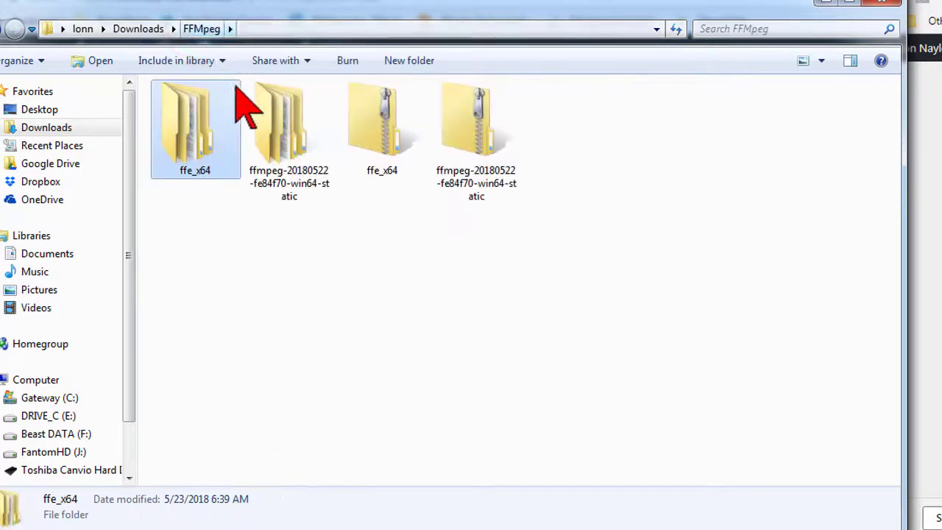
double_click(266, 138)
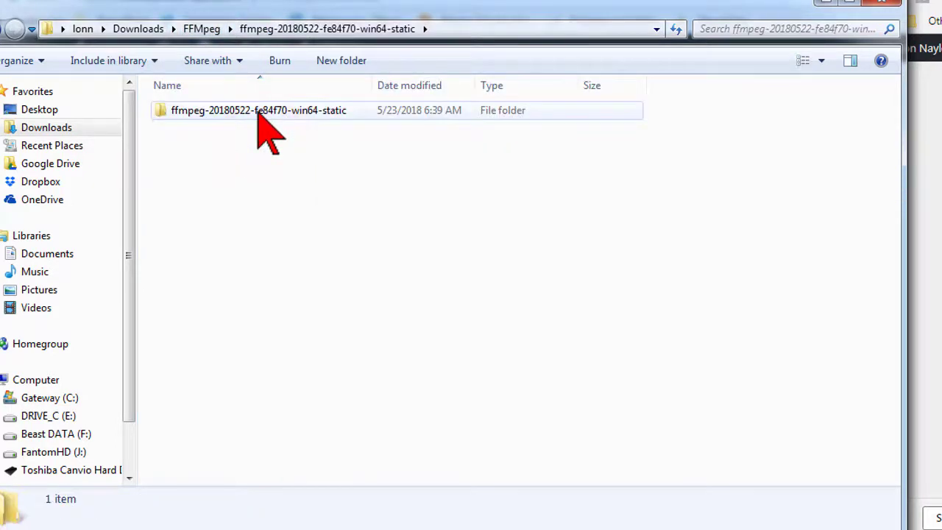
double_click(259, 116)
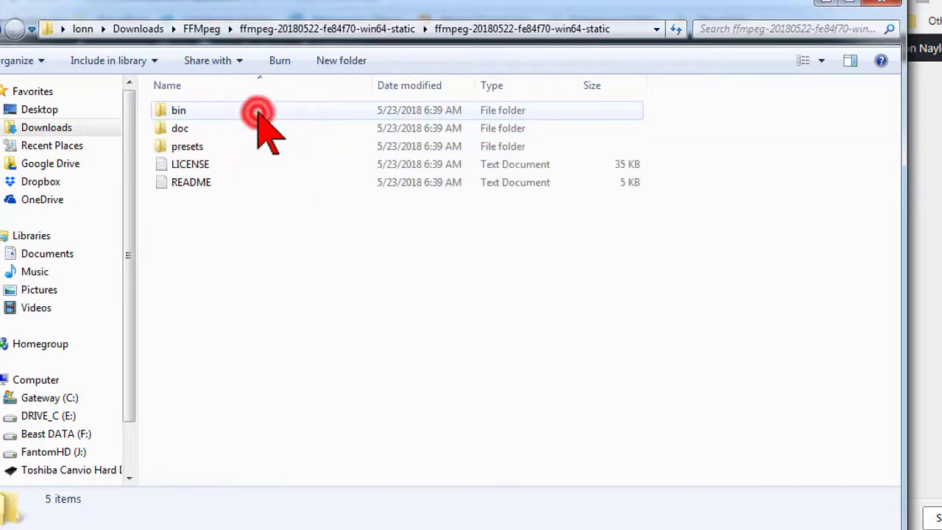
Step: Paste the ffe application into the ffmpeg bin folder
double_click(205, 111)
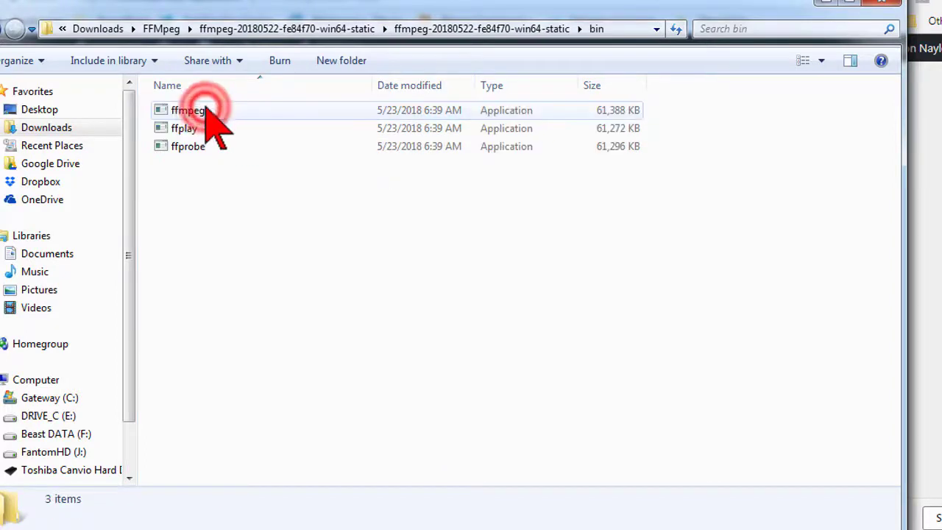
right_click(229, 205)
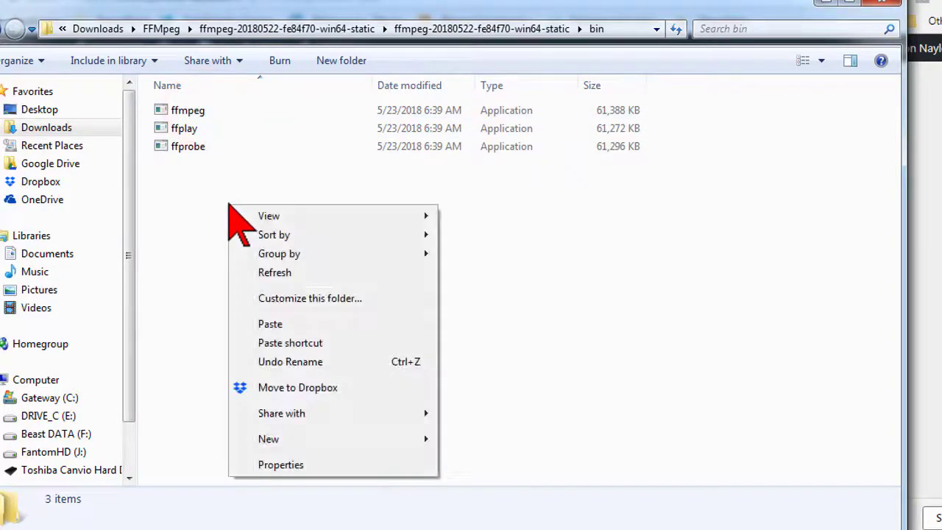
click(289, 322)
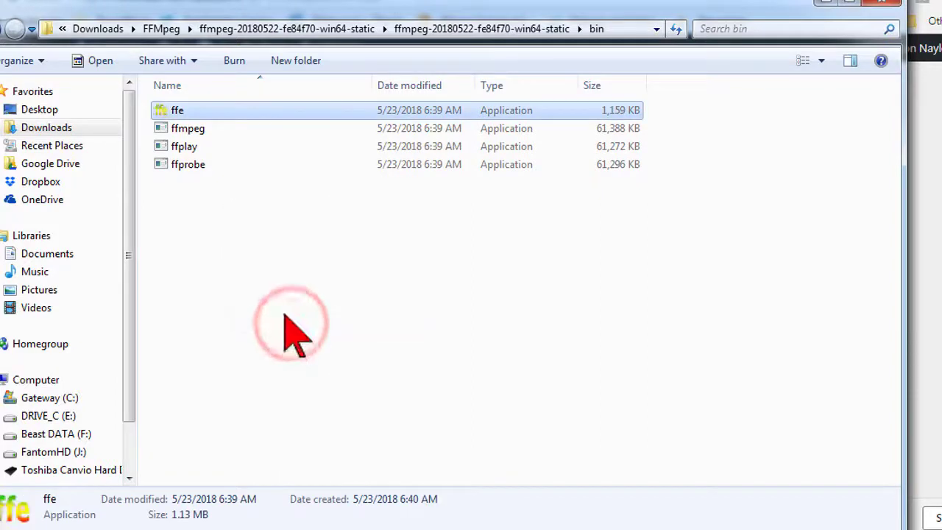
click(249, 116)
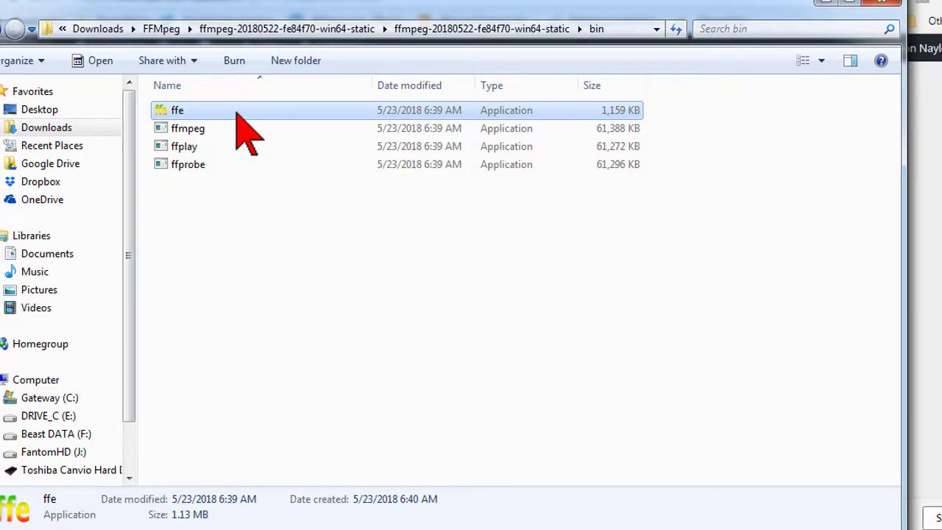
click(249, 143)
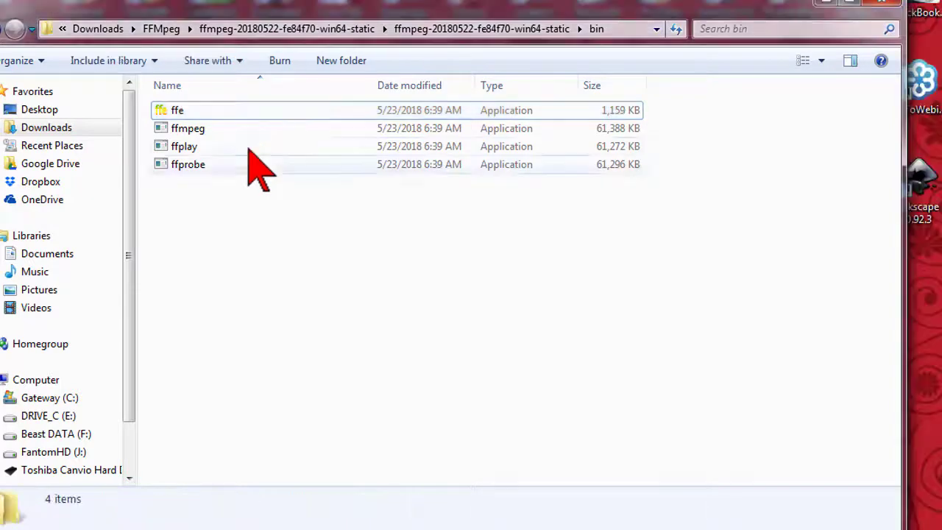
Step: Send ffe to the Desktop as a shortcut
right_click(169, 110)
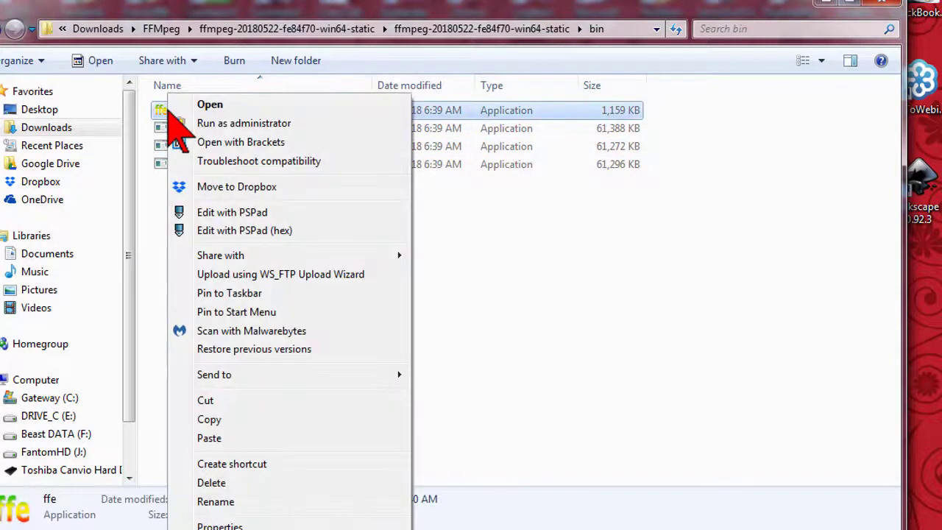
mouse_move(291, 376)
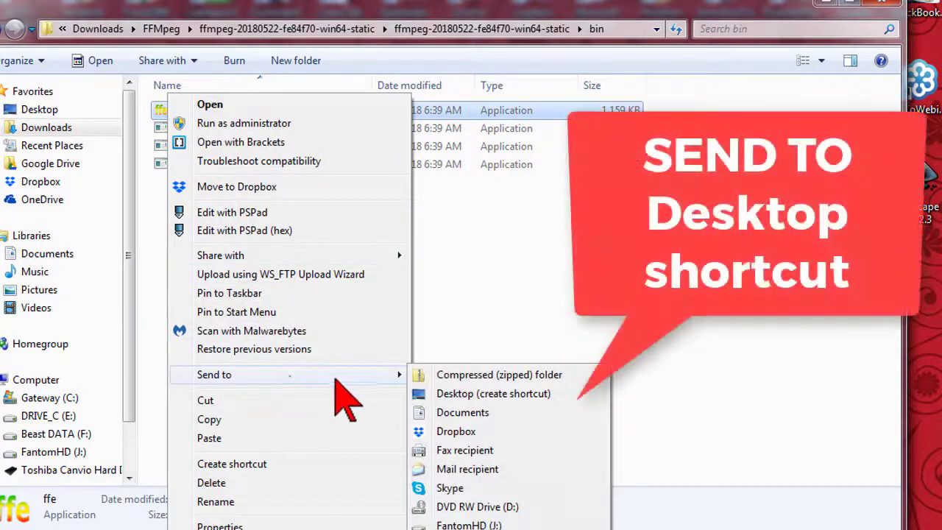
click(536, 395)
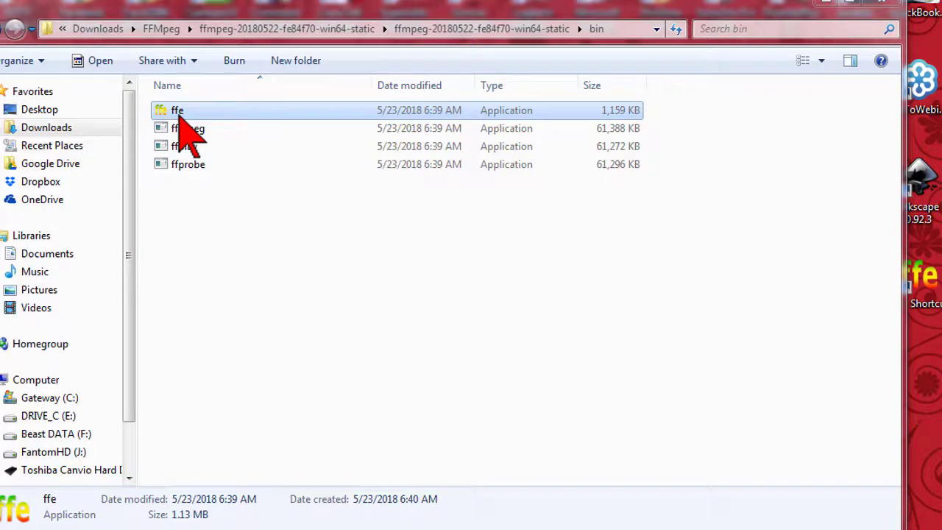
Step: Launch ffe past the security warning and set Fluid Twist LON.mov as the input
double_click(179, 114)
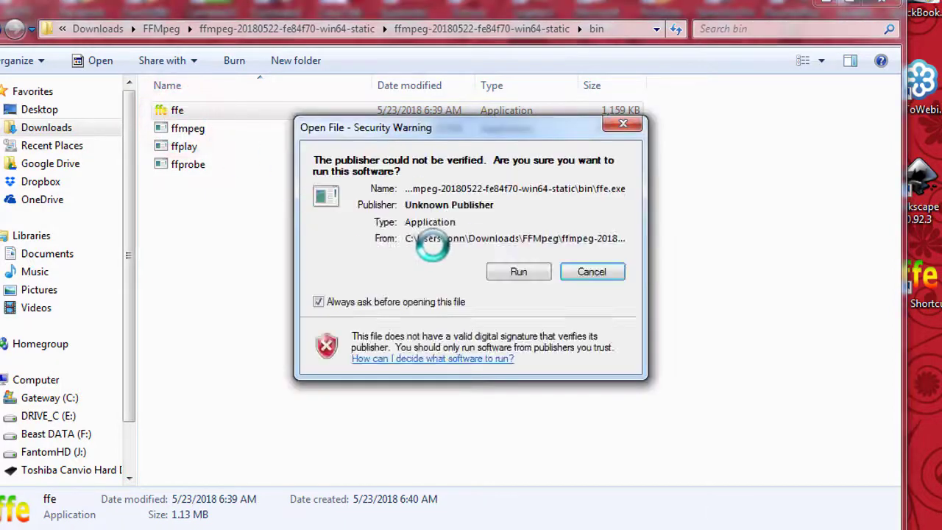
click(531, 274)
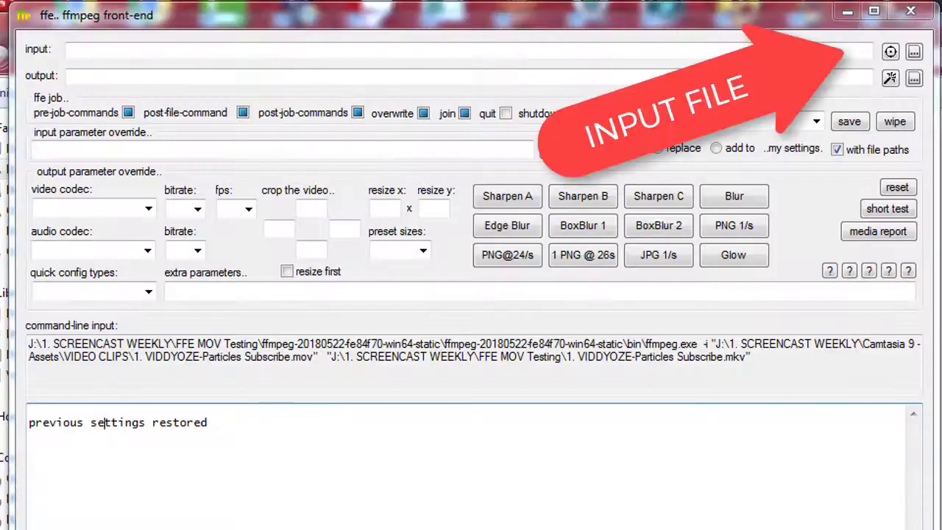
click(913, 52)
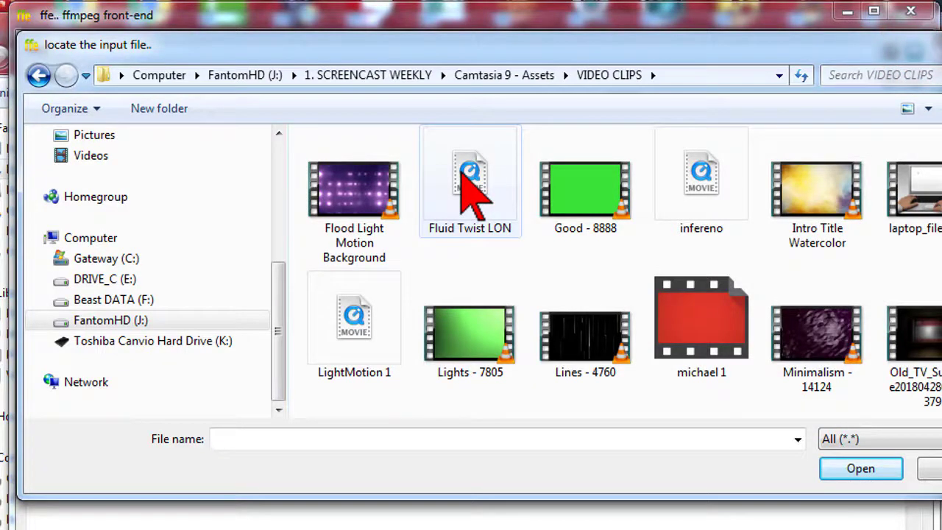
click(461, 184)
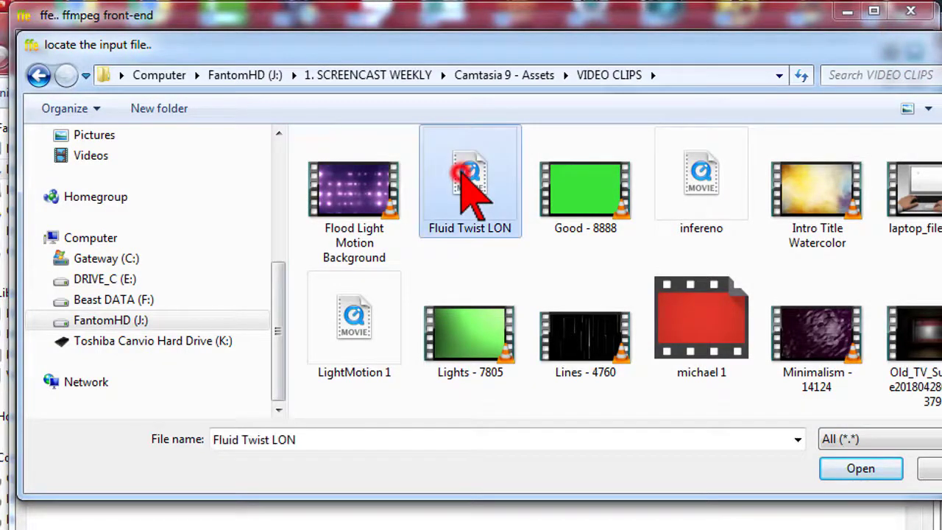
click(858, 468)
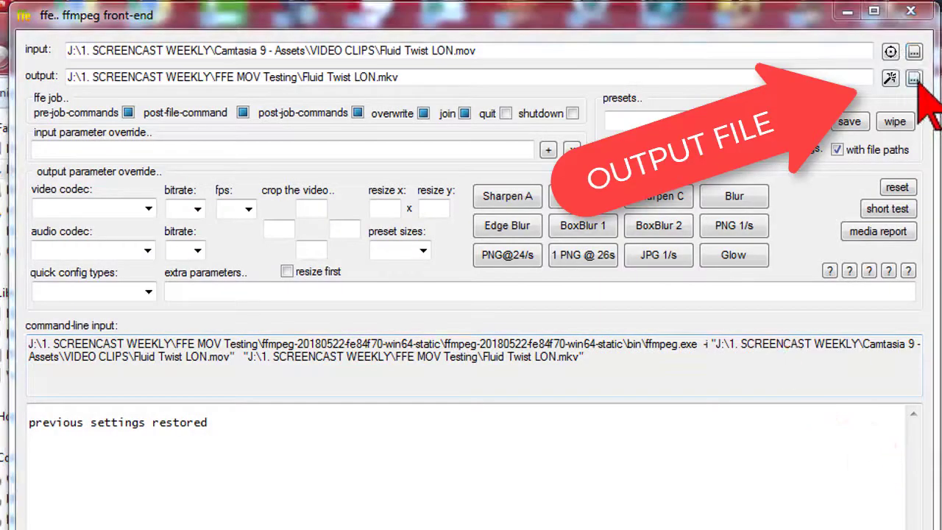
Step: Create a CONVERTED folder in FFE MOV Testing and save output as Fluid twist LON.mov there
click(913, 79)
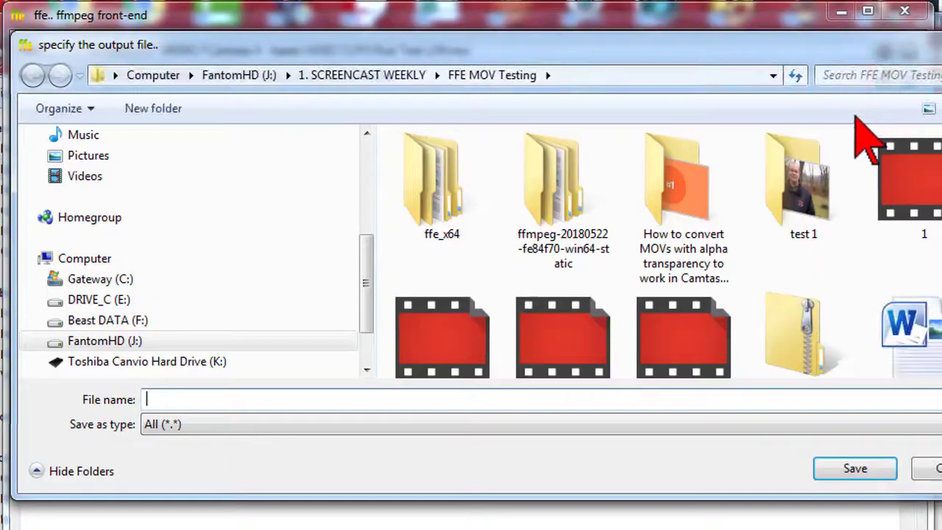
right_click(794, 275)
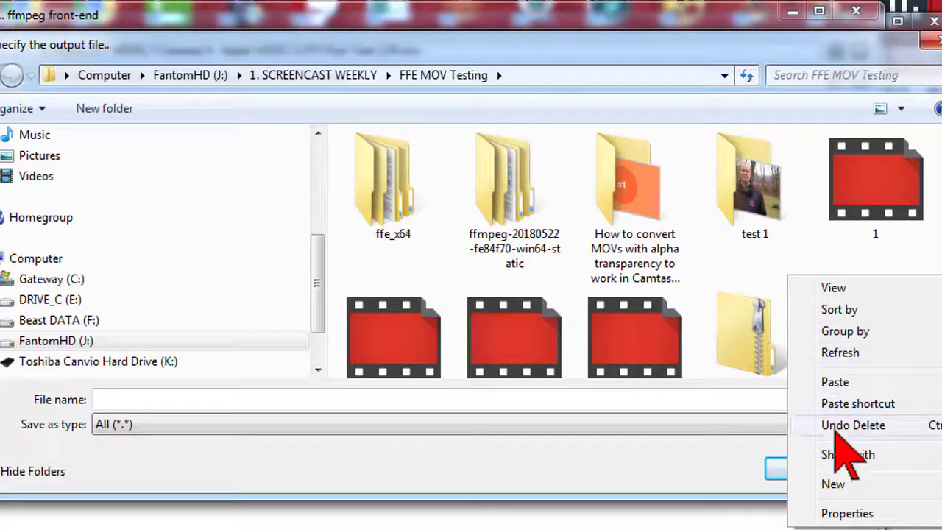
mouse_move(852, 484)
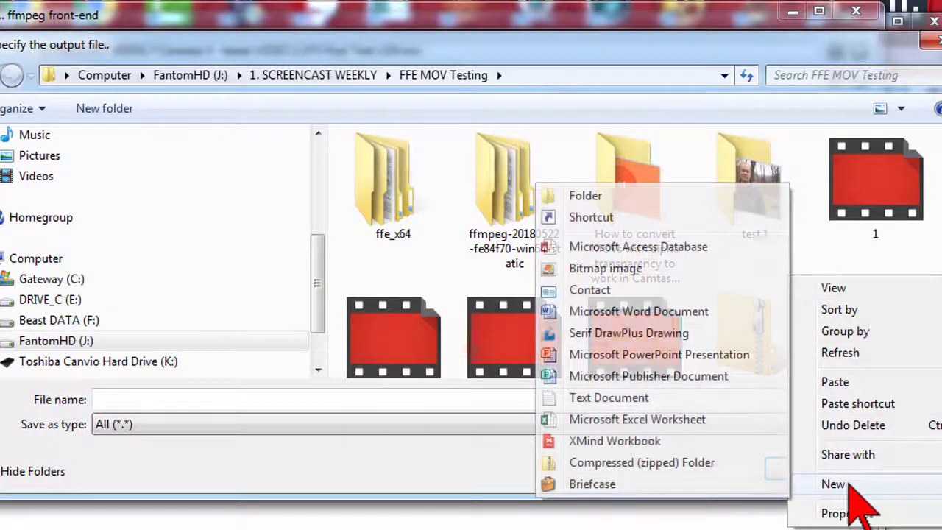
click(599, 196)
text(CONVERTE)
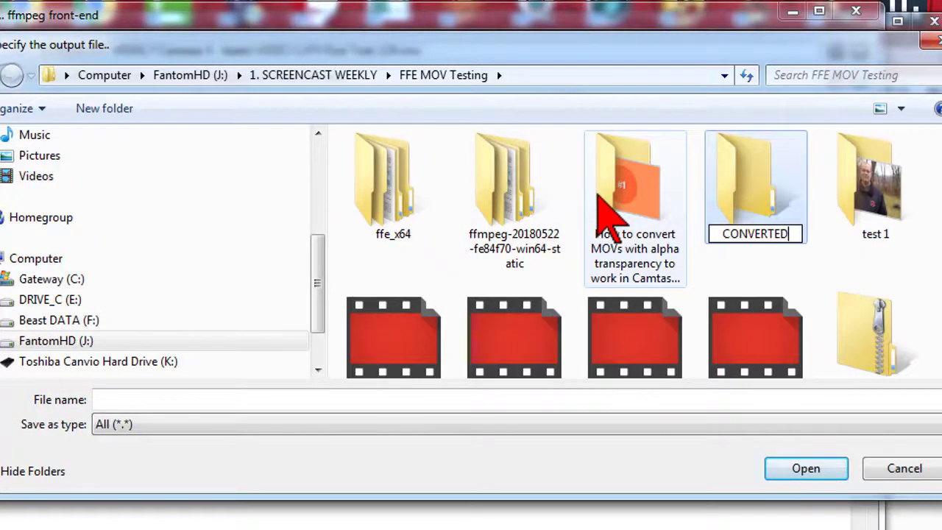
text(D)
key(Return)
key(Return)
click(610, 398)
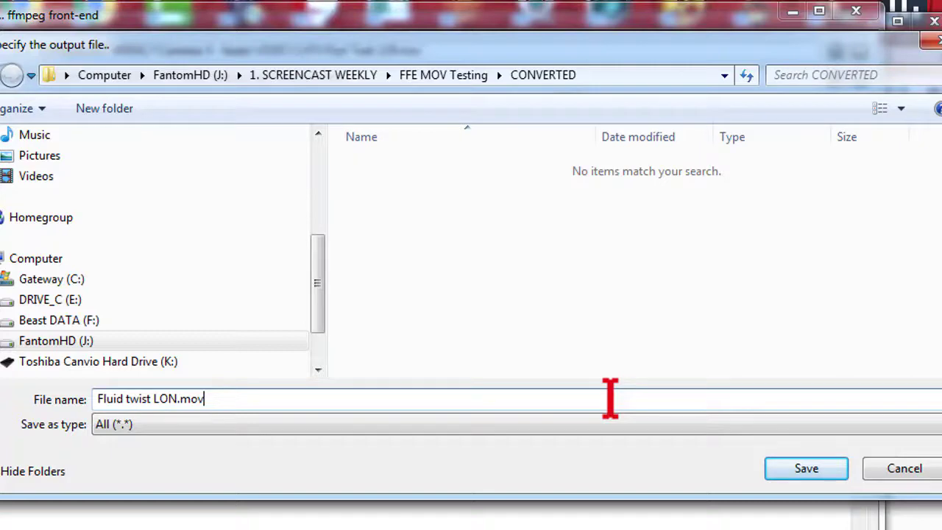
click(805, 468)
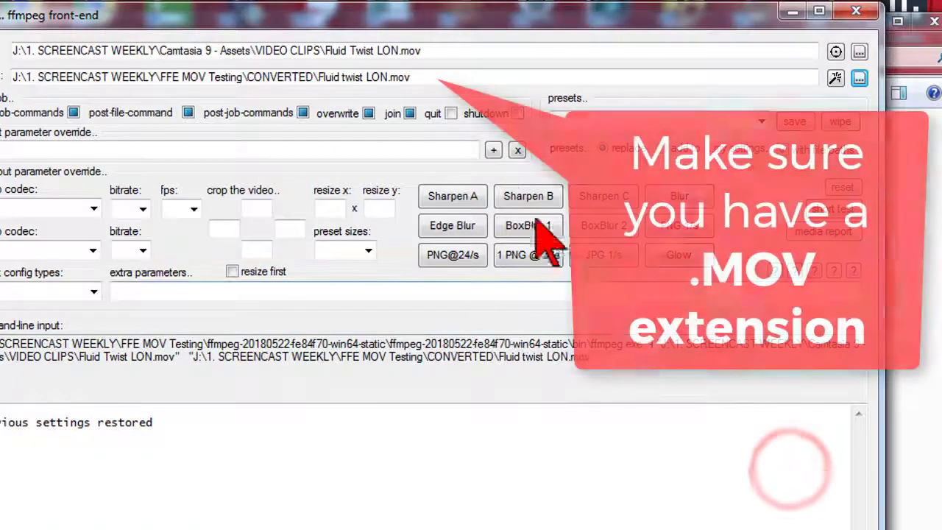
Step: Verify the output file name ends in .mov
click(442, 77)
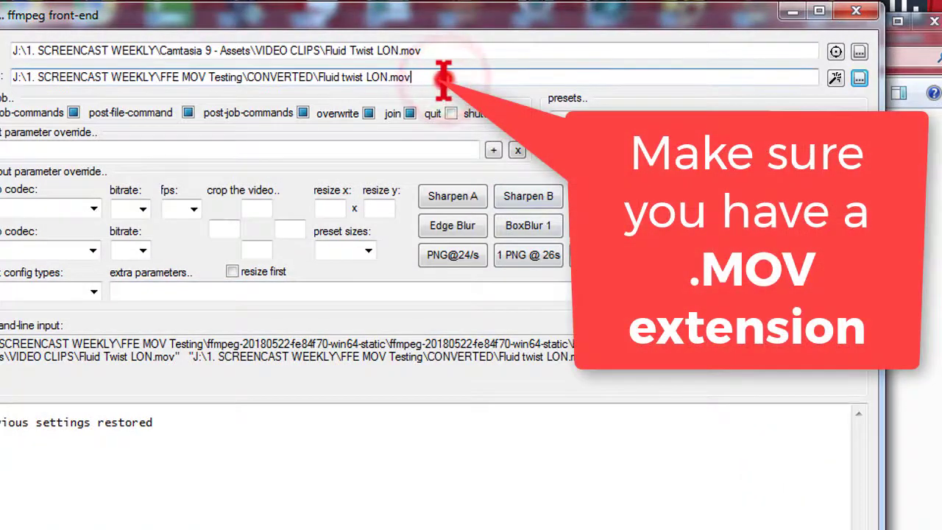
drag(440, 77, 340, 77)
click(445, 77)
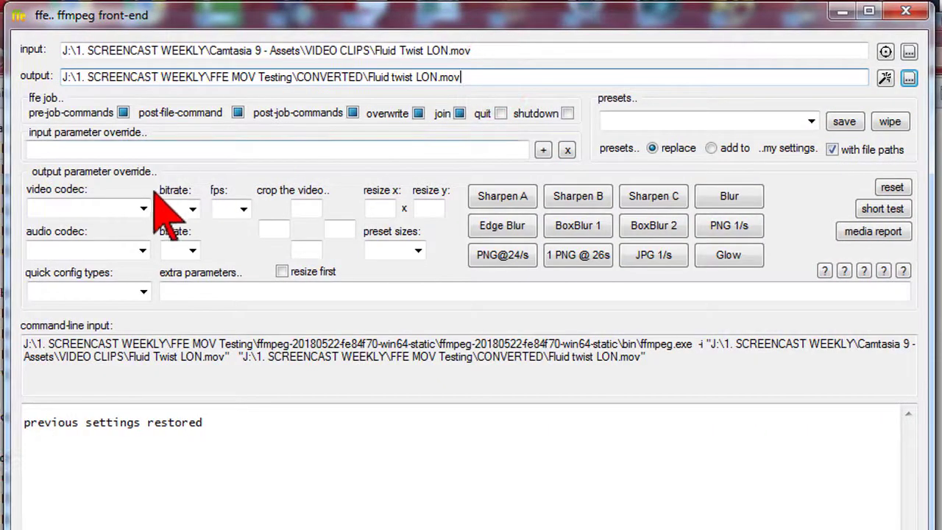
Step: Set the video codec to png and the audio codec to aac
click(144, 209)
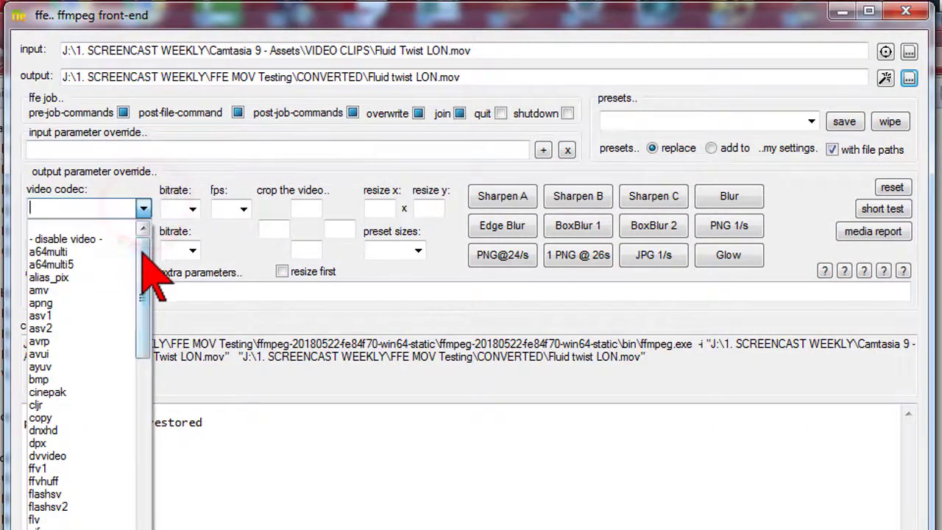
drag(144, 259, 147, 338)
click(59, 362)
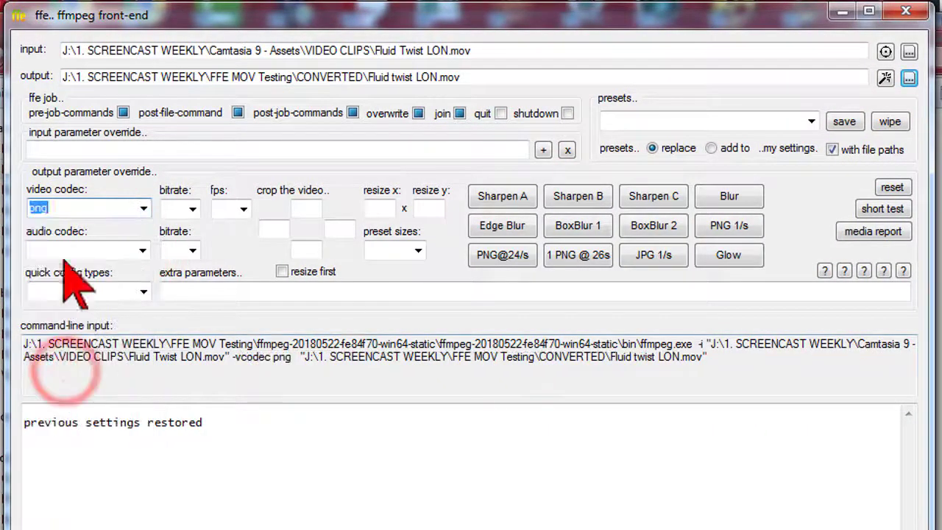
click(143, 250)
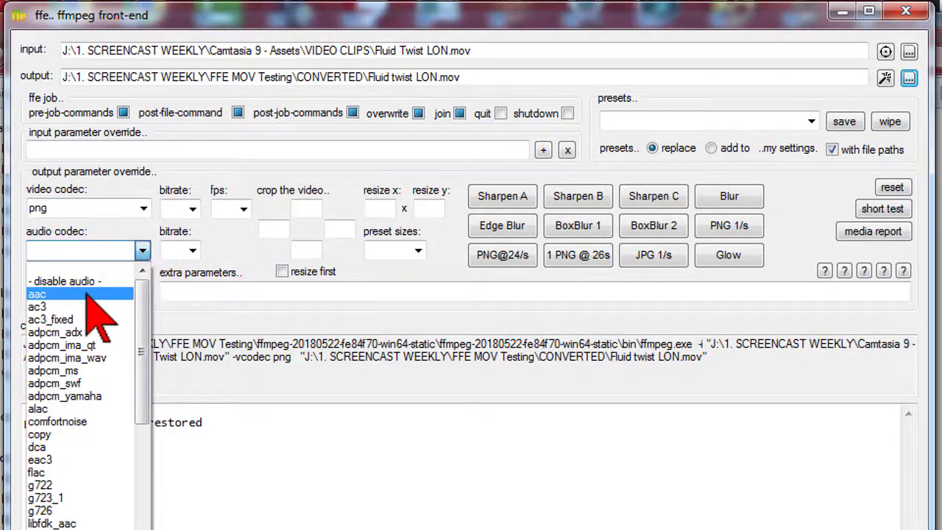
click(41, 294)
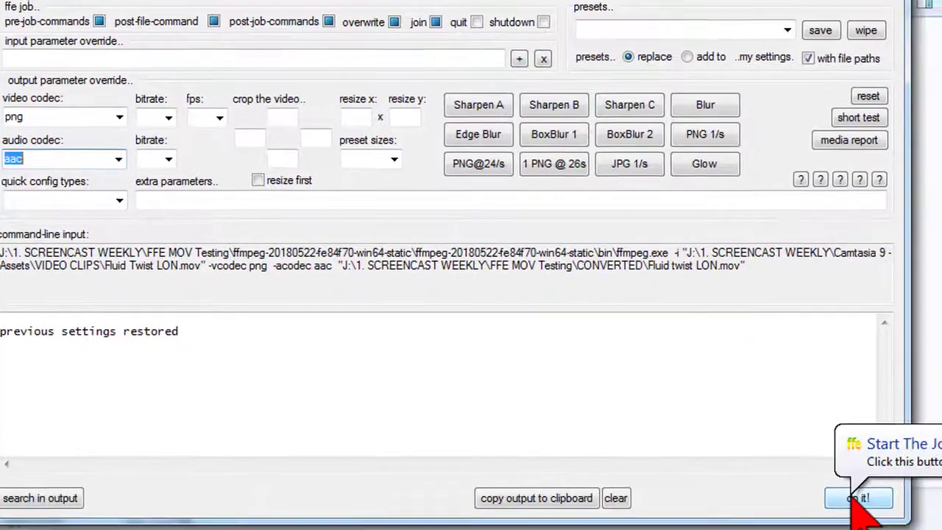
Step: Run the conversion and add the converted Fluid twist LON file to Track 2
click(856, 494)
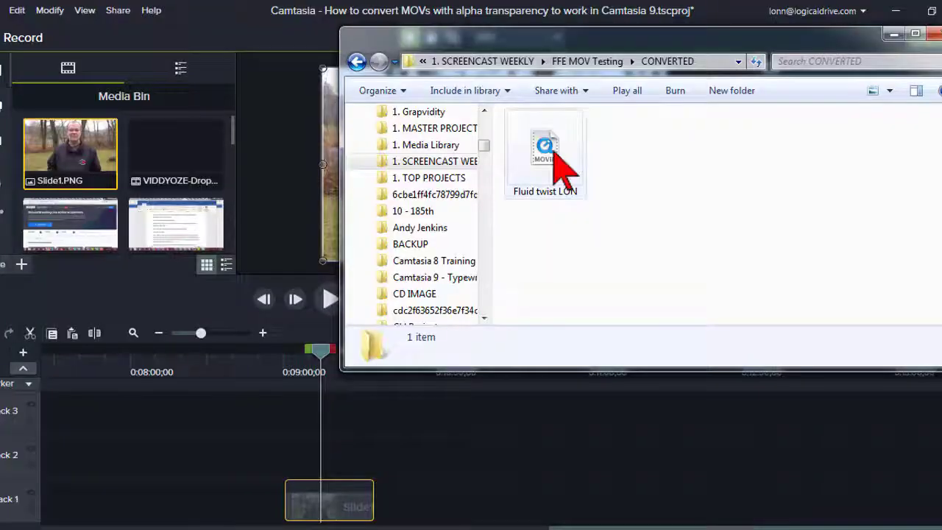
click(564, 148)
drag(564, 147, 322, 460)
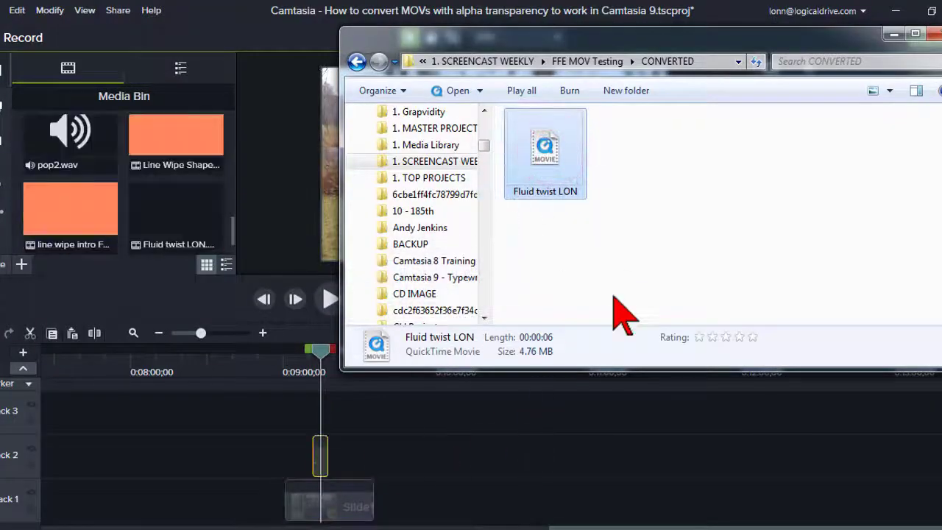
Step: Close Explorer and preview the clip from about 9:11
click(905, 35)
drag(306, 361, 311, 361)
key(space)
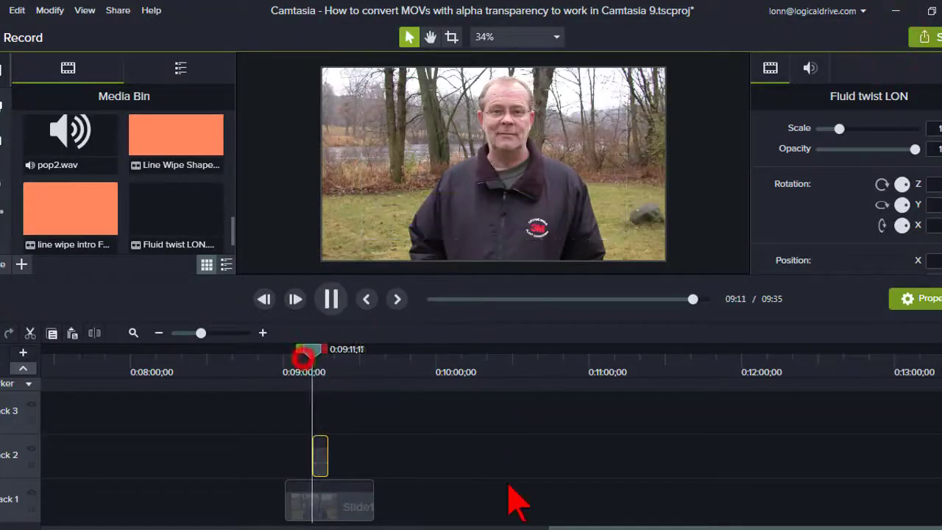